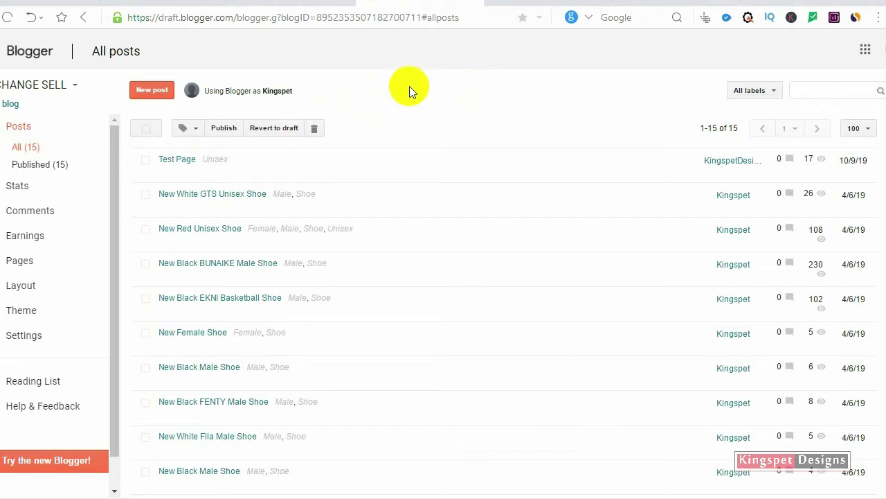
Step: Open the blog's basic settings and highlight the .blogspot part of the blog address
{"action": "left_click", "coordinate": [32, 338]}
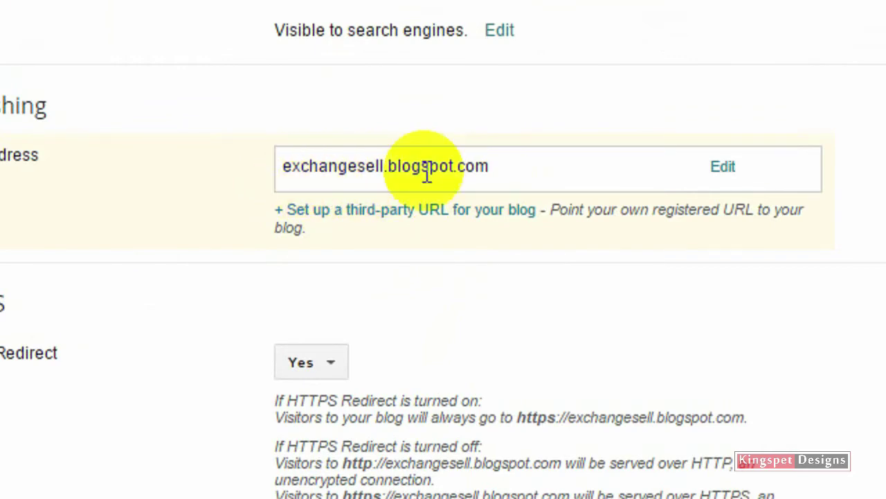
{"action": "left_click_drag", "start_coordinate": [383, 168], "coordinate": [455, 167]}
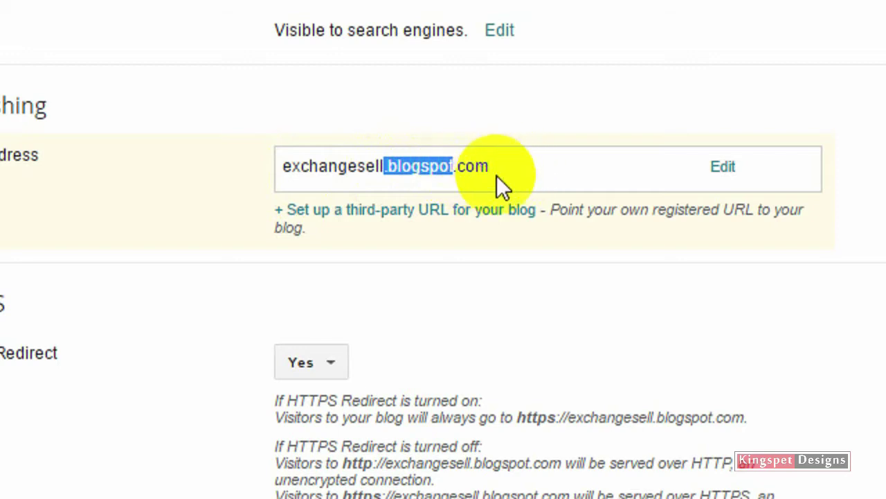
{"action": "left_click", "coordinate": [386, 168]}
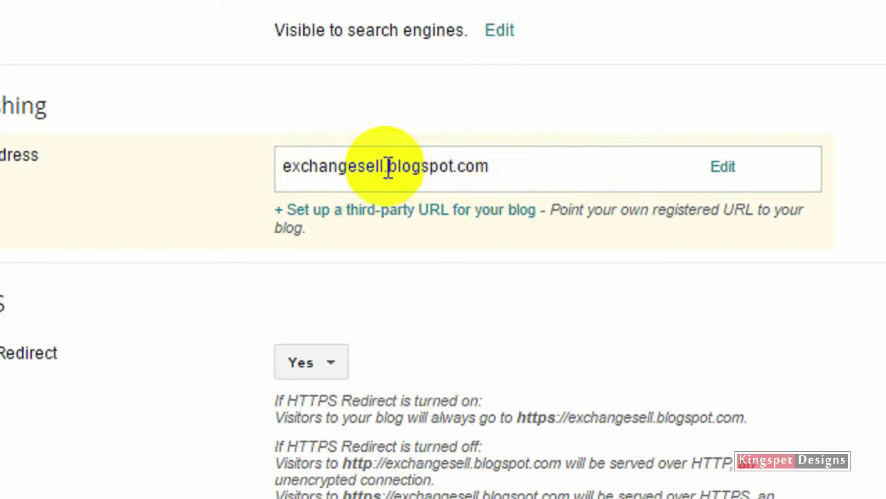
{"action": "left_click_drag", "start_coordinate": [386, 169], "coordinate": [457, 164]}
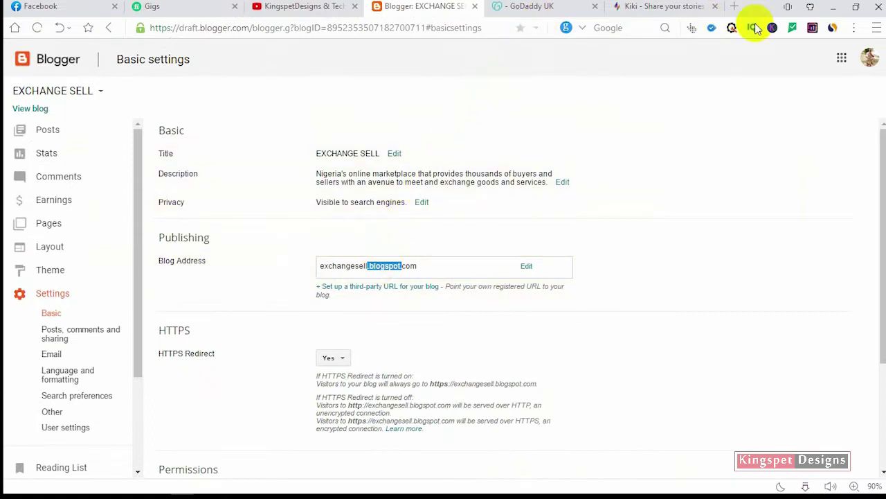
Step: Search the web for "google domain" in a new browser tab and go to the Google Domains site
{"action": "left_click", "coordinate": [734, 6]}
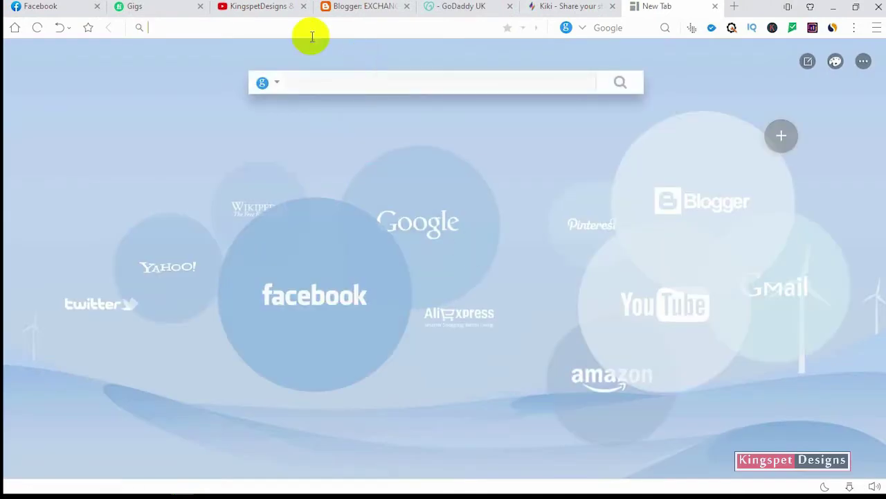
{"action": "type", "text": "go"}
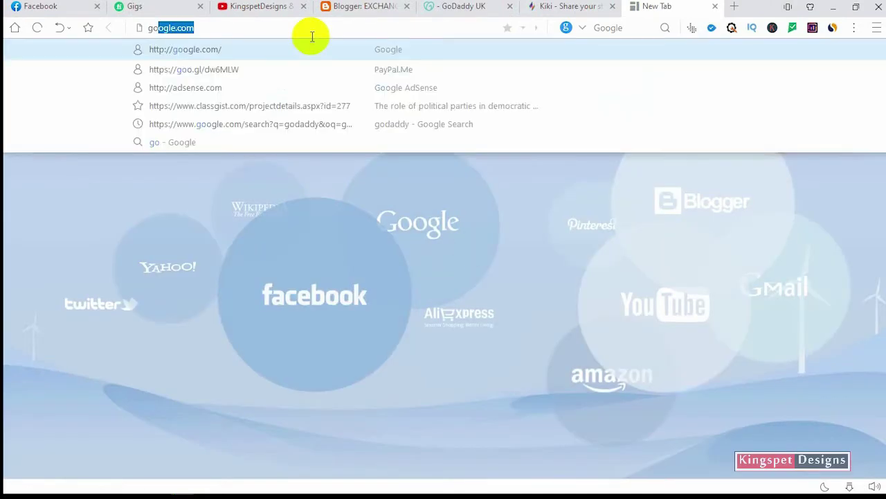
{"action": "type", "text": "ogle"}
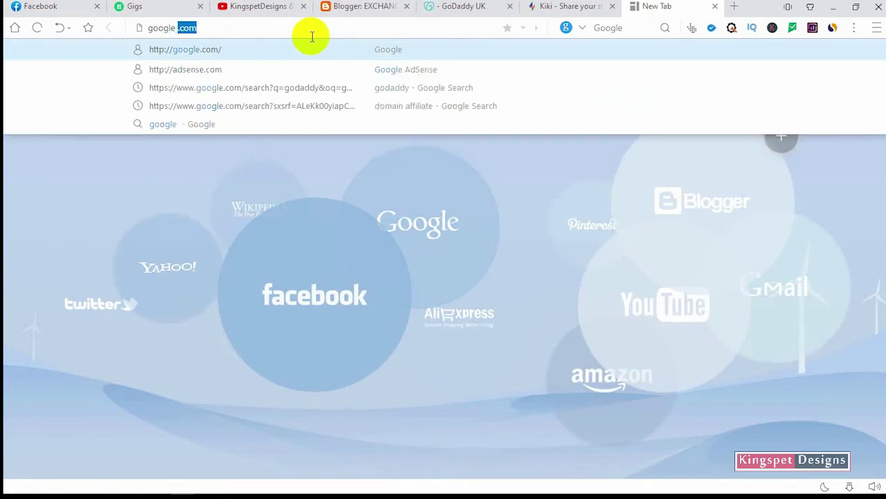
{"action": "type", "text": " da"}
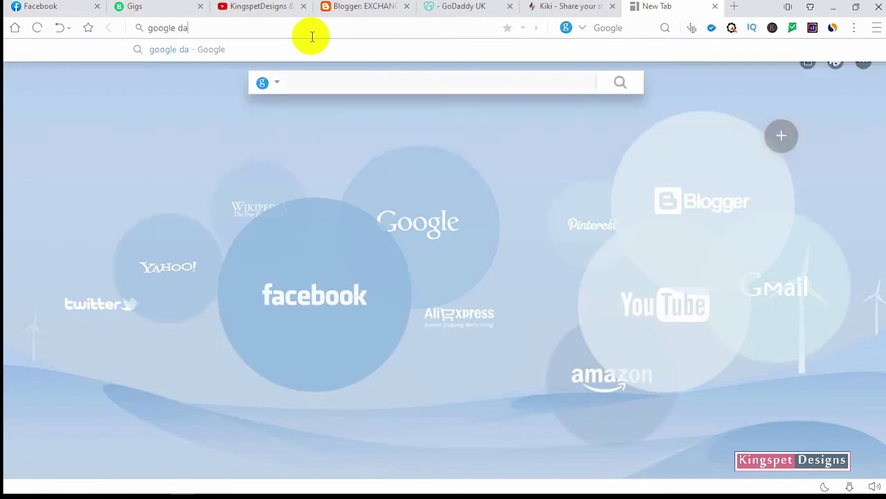
{"action": "key", "text": "BackSpace"}
{"action": "type", "text": "omian"}
{"action": "key", "text": "BackSpace"}
{"action": "key", "text": "BackSpace"}
{"action": "key", "text": "BackSpace"}
{"action": "type", "text": "ain"}
{"action": "key", "text": "Return"}
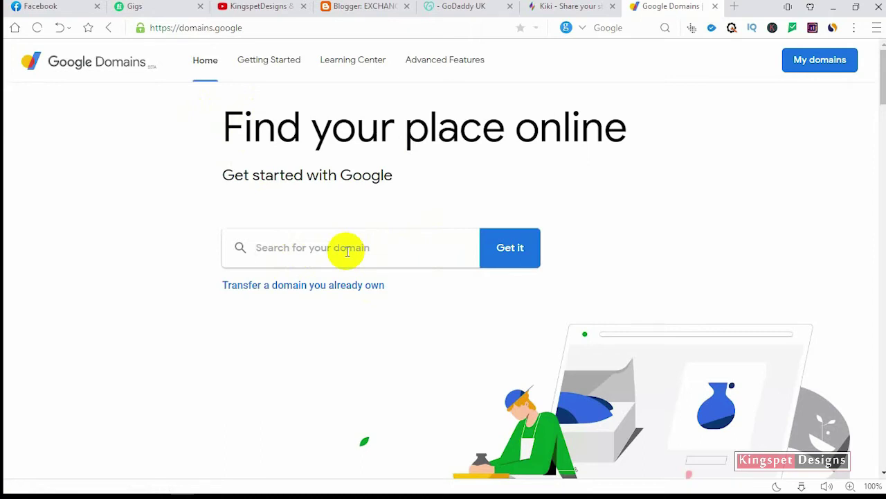
Step: Search for the domain exchangesell.com and look over the suggested names
{"action": "type", "text": "exc"}
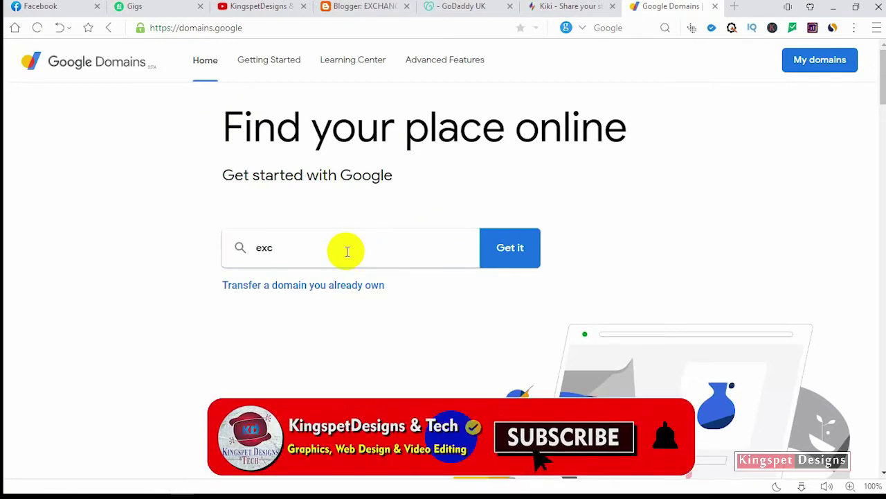
{"action": "type", "text": "hangesell"}
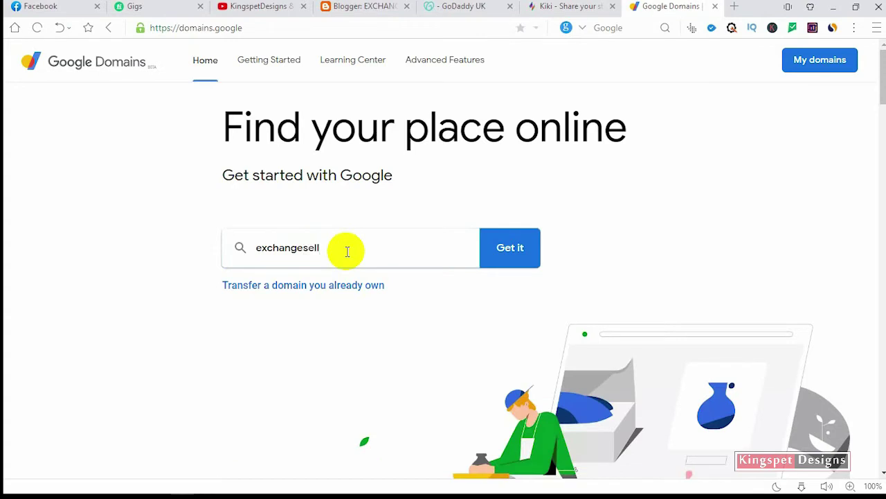
{"action": "type", "text": ".com"}
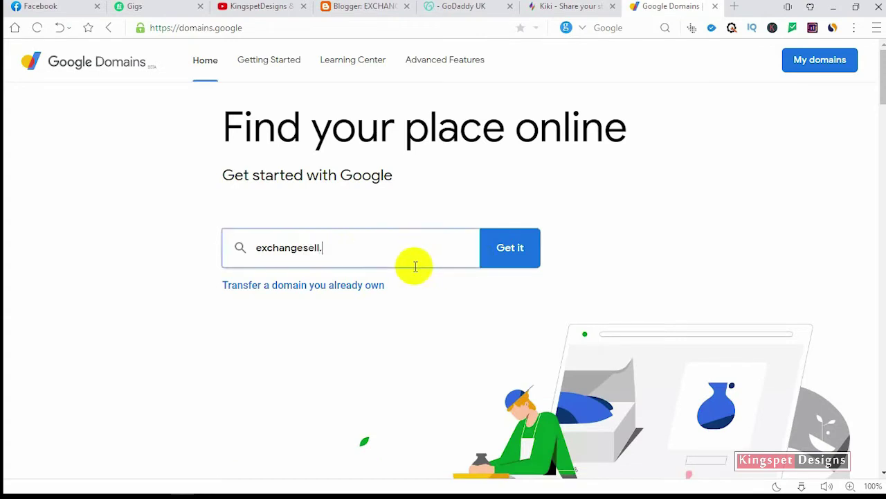
{"action": "left_click", "coordinate": [509, 253]}
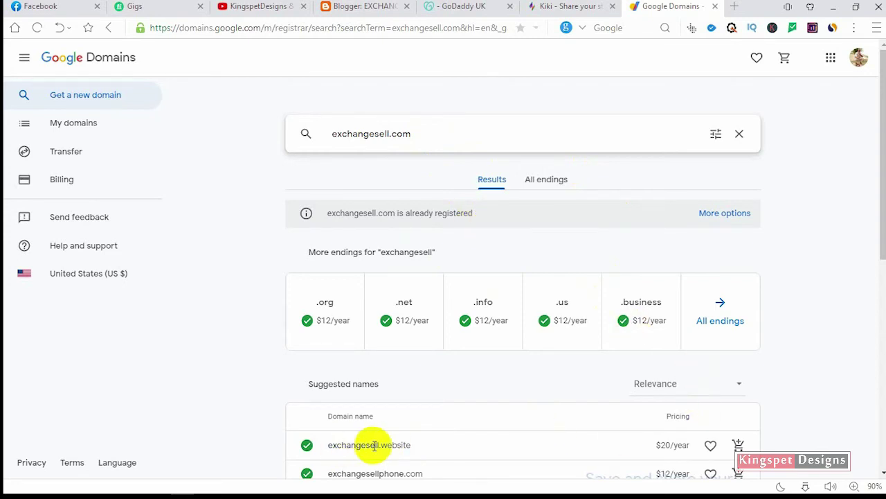
{"action": "scroll", "coordinate": [422, 451], "scroll_direction": "down", "scroll_amount": 2}
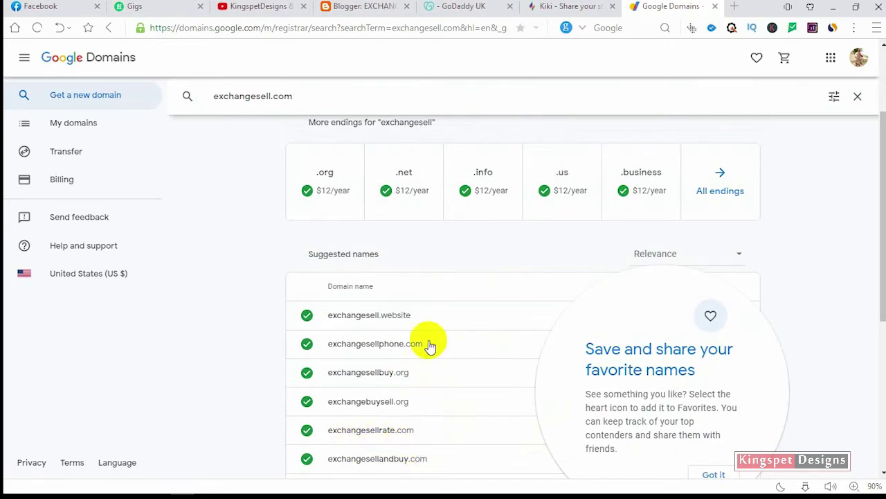
{"action": "scroll", "coordinate": [428, 340], "scroll_direction": "up", "scroll_amount": 2}
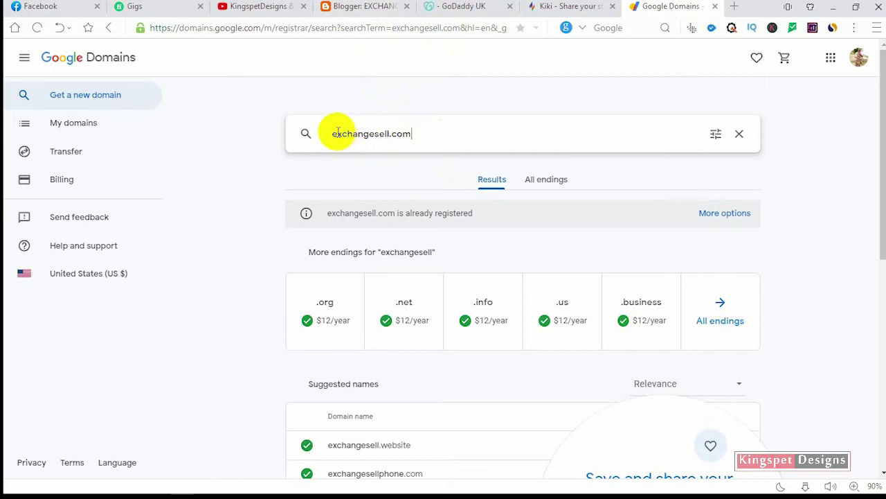
Step: Change the domain search to xchangesell.com and review the suggested names and their prices
{"action": "left_click_drag", "start_coordinate": [336, 132], "coordinate": [312, 138]}
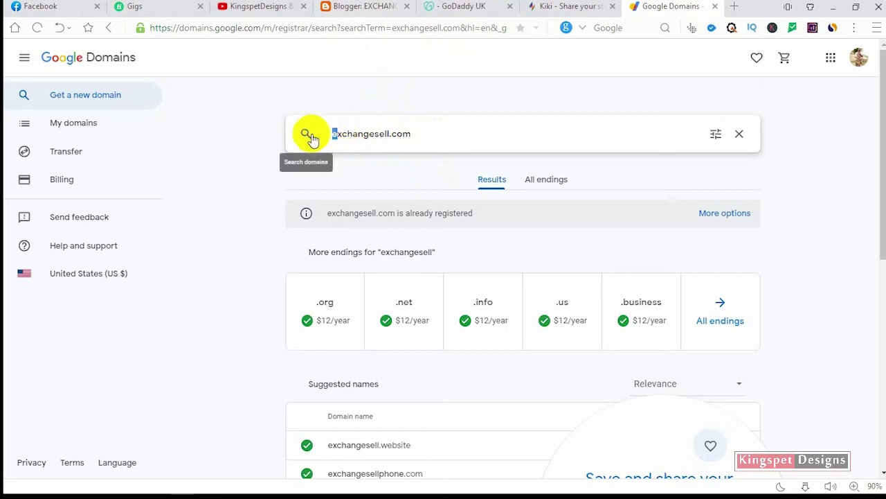
{"action": "key", "text": "BackSpace"}
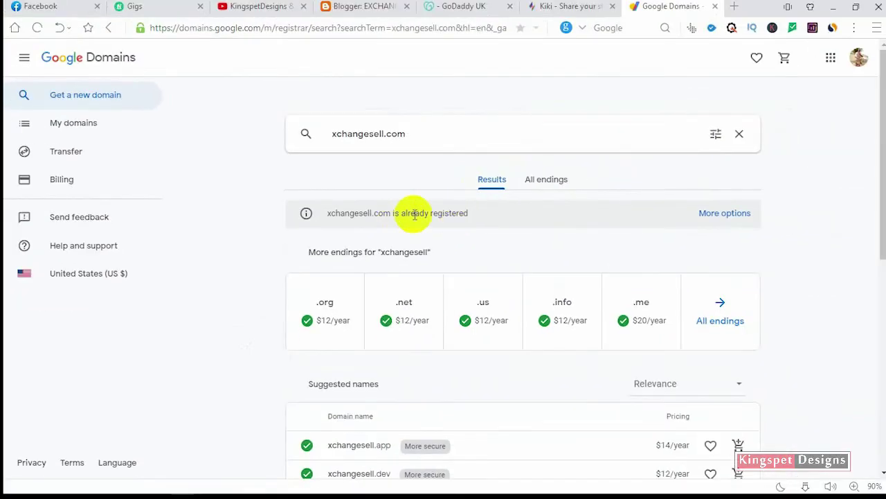
{"action": "scroll", "coordinate": [447, 277], "scroll_direction": "down", "scroll_amount": 3}
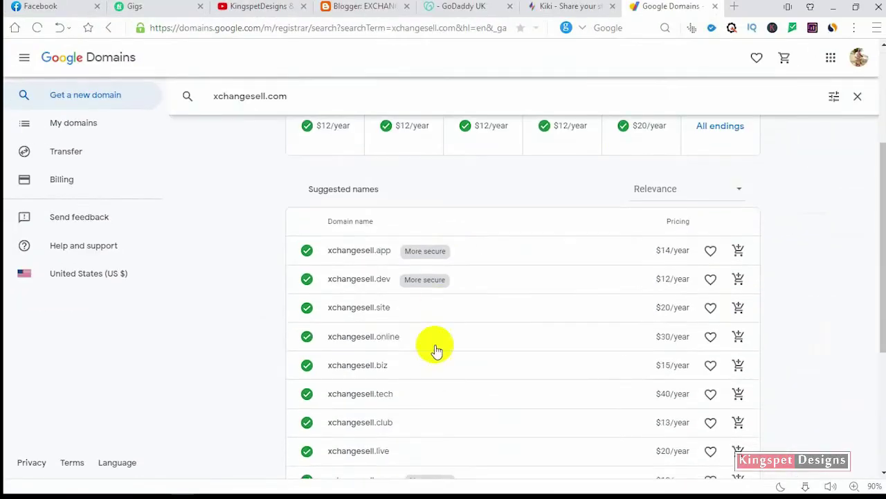
{"action": "scroll", "coordinate": [374, 436], "scroll_direction": "down", "scroll_amount": 3}
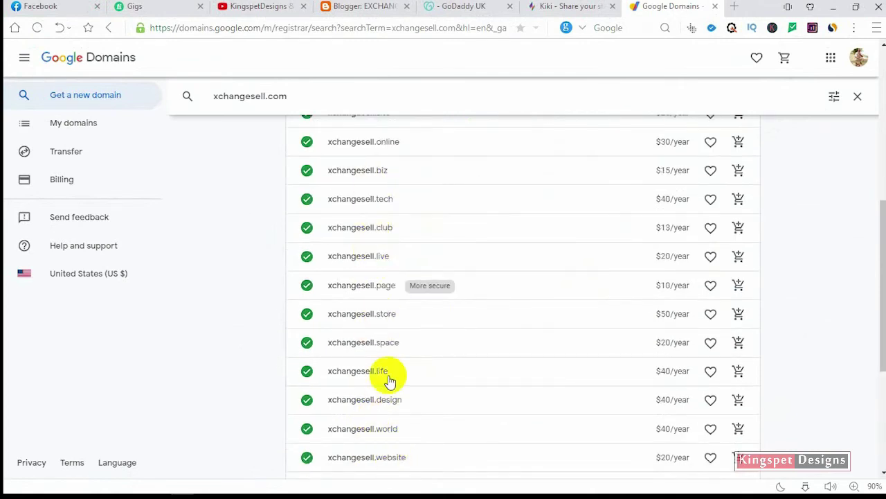
{"action": "scroll", "coordinate": [374, 387], "scroll_direction": "down", "scroll_amount": 4}
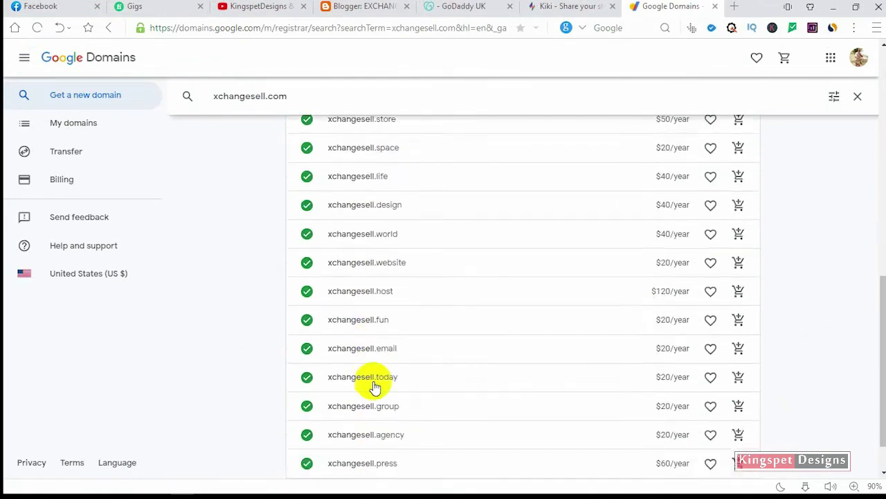
{"action": "scroll", "coordinate": [385, 423], "scroll_direction": "up", "scroll_amount": 2}
{"action": "scroll", "coordinate": [386, 408], "scroll_direction": "up", "scroll_amount": 6}
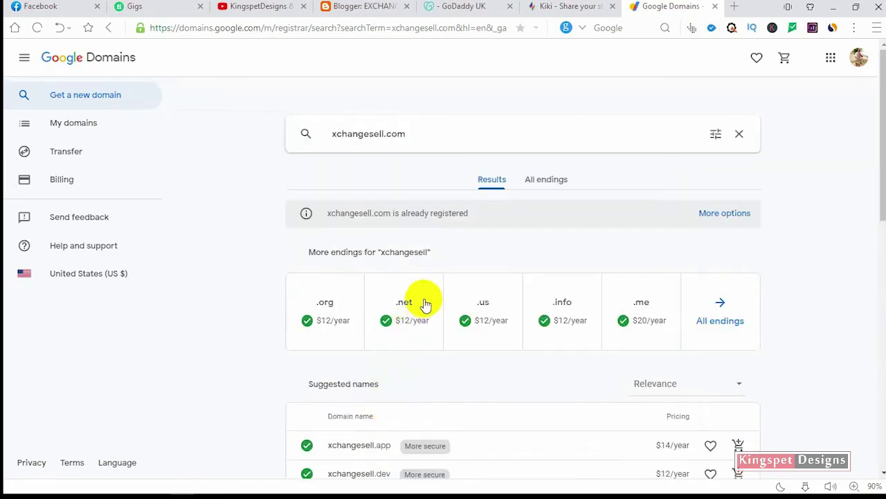
Step: Search for the domain sellexchange.com instead
{"action": "double_click", "coordinate": [383, 136]}
{"action": "type", "text": "sellexchange"}
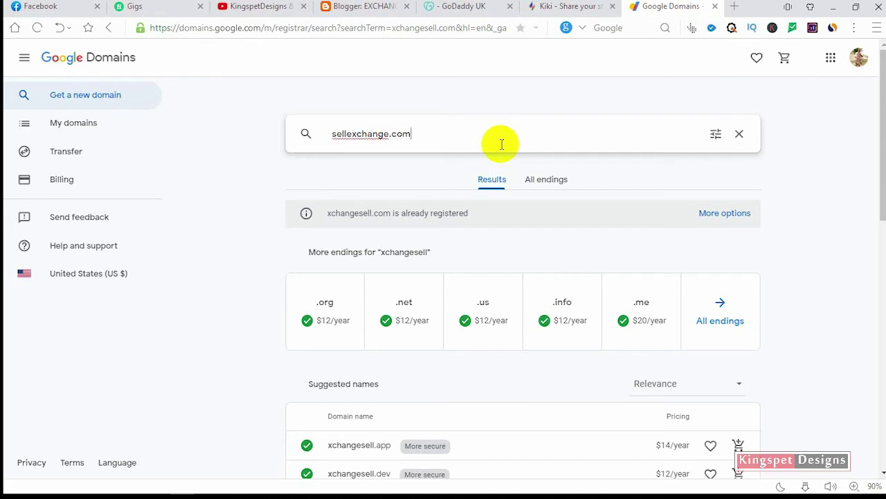
{"action": "key", "text": "Return"}
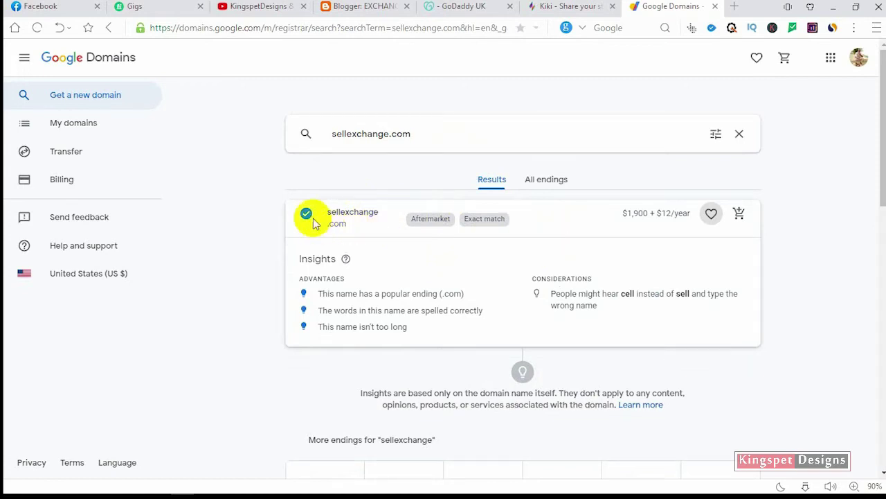
Step: Examine the availability and pricing of sellexchange.com, its alternative endings and the suggested names
{"action": "mouse_move", "coordinate": [313, 220]}
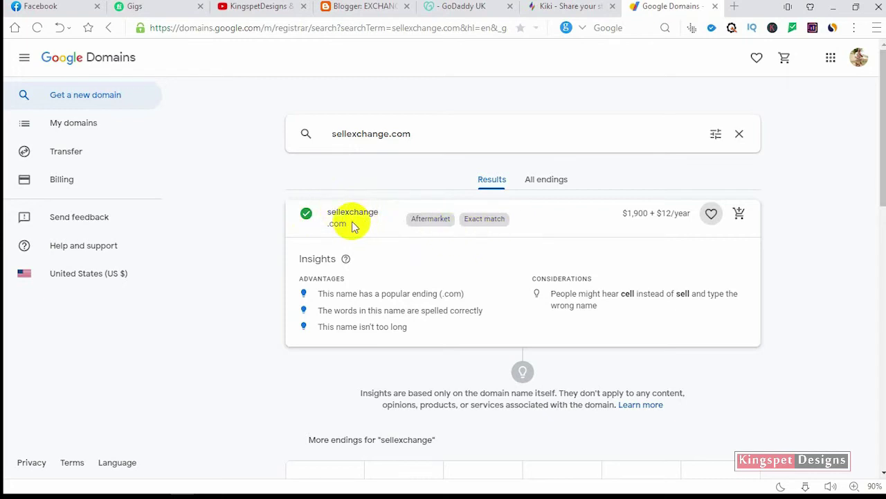
{"action": "scroll", "coordinate": [352, 226], "scroll_direction": "down", "scroll_amount": 2}
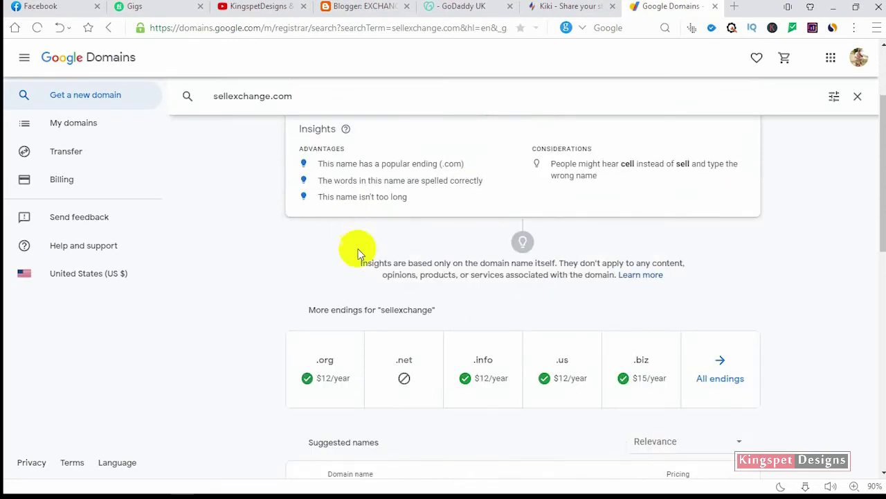
{"action": "scroll", "coordinate": [538, 277], "scroll_direction": "down", "scroll_amount": 2}
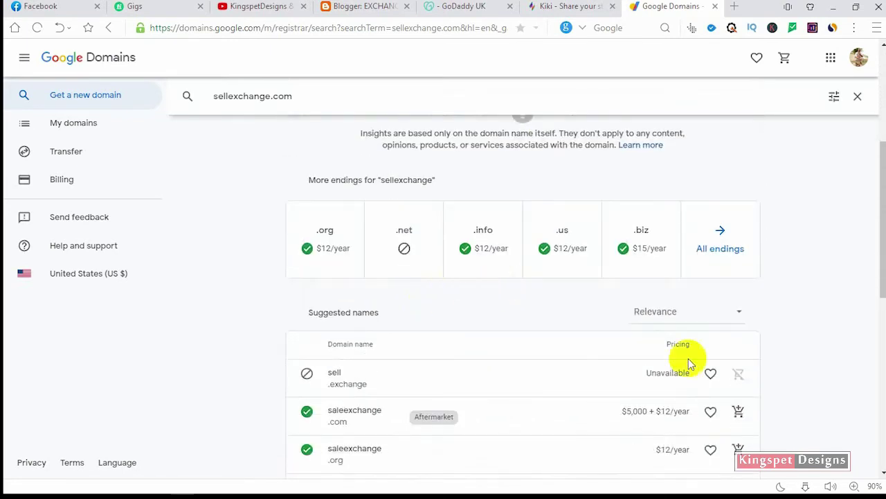
{"action": "scroll", "coordinate": [376, 398], "scroll_direction": "down", "scroll_amount": 2}
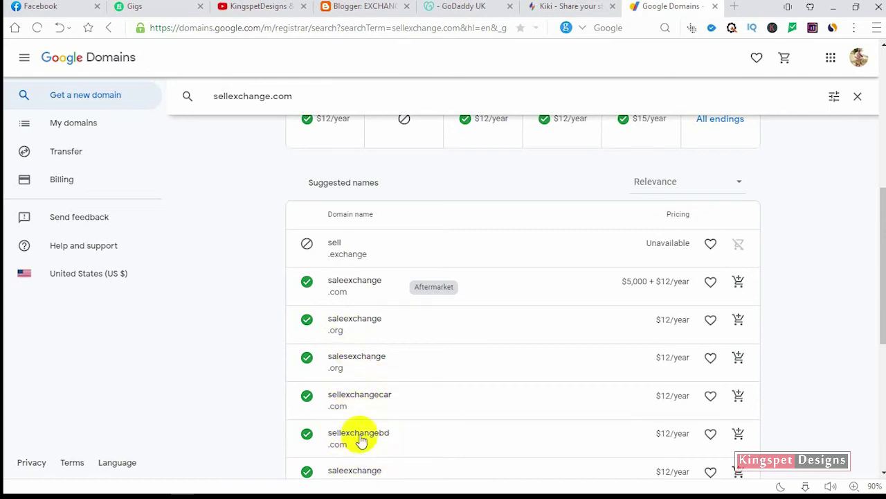
{"action": "scroll", "coordinate": [459, 353], "scroll_direction": "up", "scroll_amount": 2}
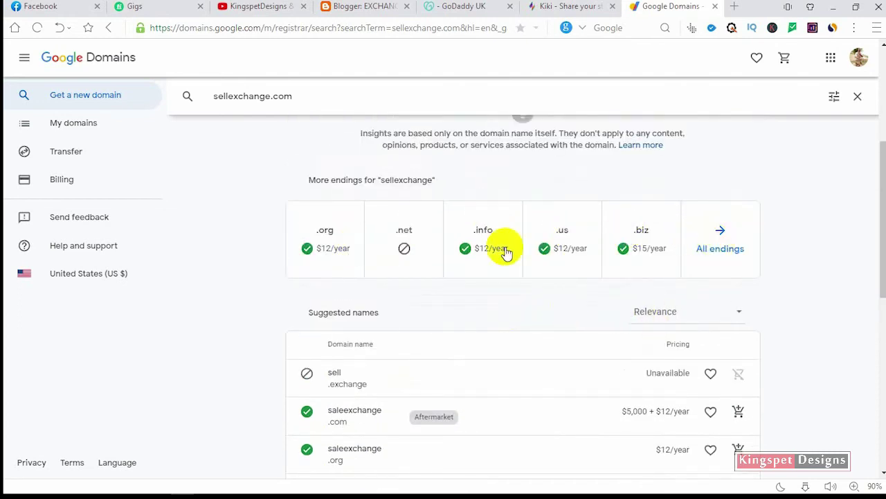
{"action": "scroll", "coordinate": [381, 312], "scroll_direction": "up", "scroll_amount": 2}
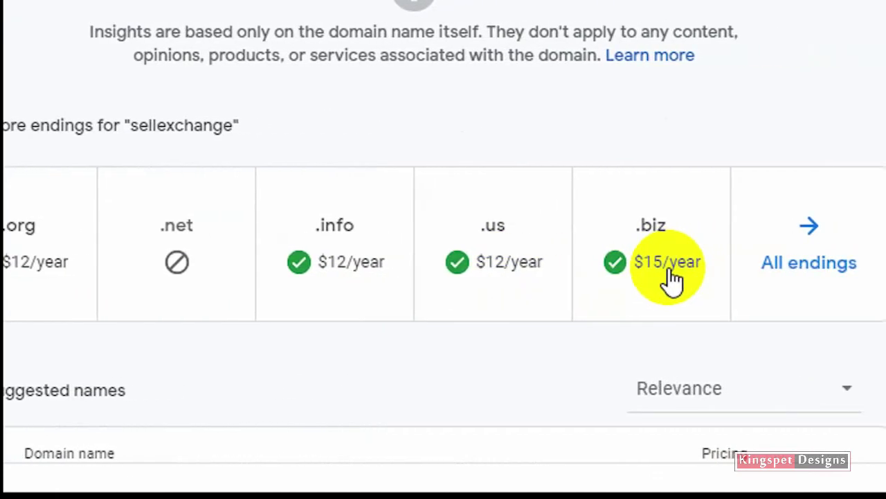
{"action": "scroll", "coordinate": [623, 249], "scroll_direction": "up", "scroll_amount": 2}
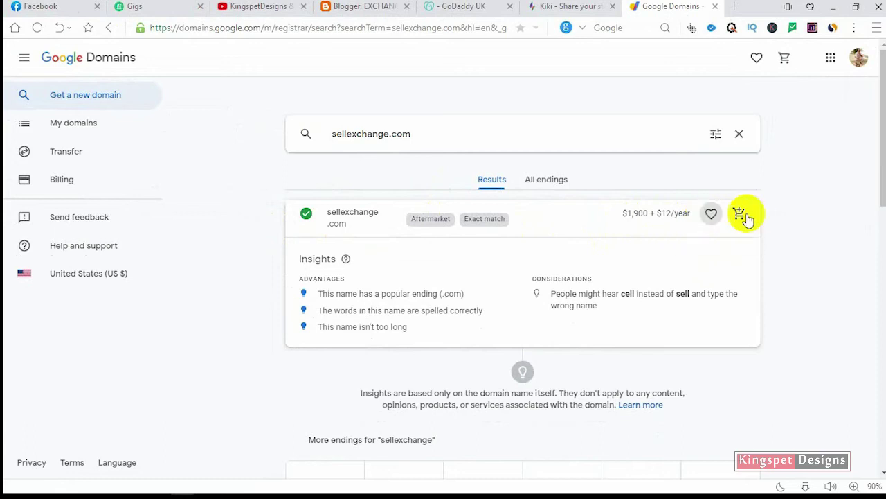
{"action": "scroll", "coordinate": [590, 257], "scroll_direction": "down", "scroll_amount": 3}
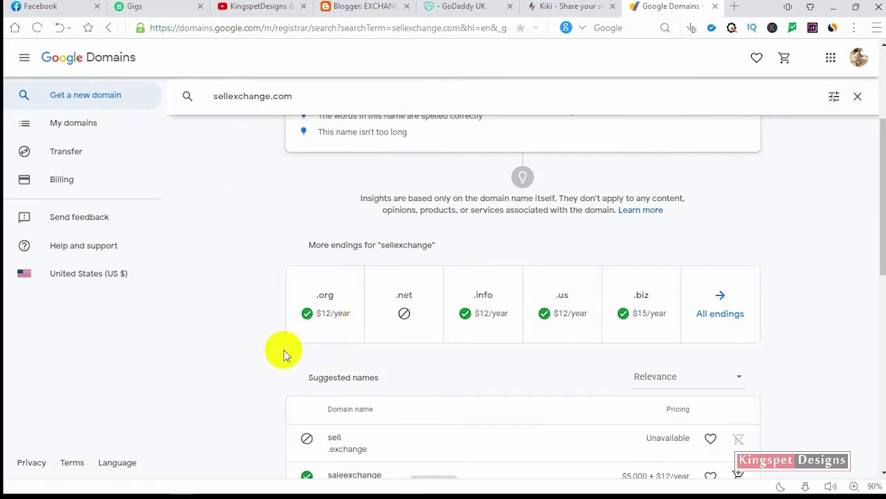
Step: Show the details of the .org ending for sellexchange and compare its price with the suggested names and the .com
{"action": "left_click", "coordinate": [330, 305]}
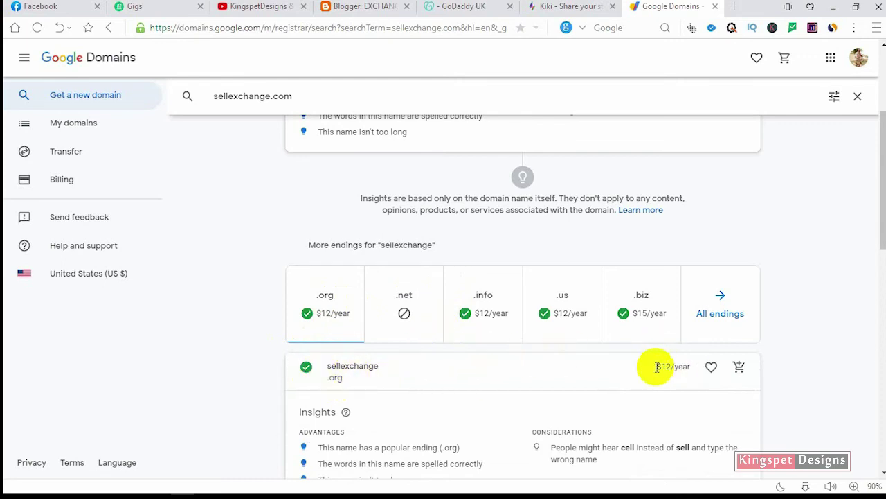
{"action": "scroll", "coordinate": [661, 370], "scroll_direction": "down", "scroll_amount": 4}
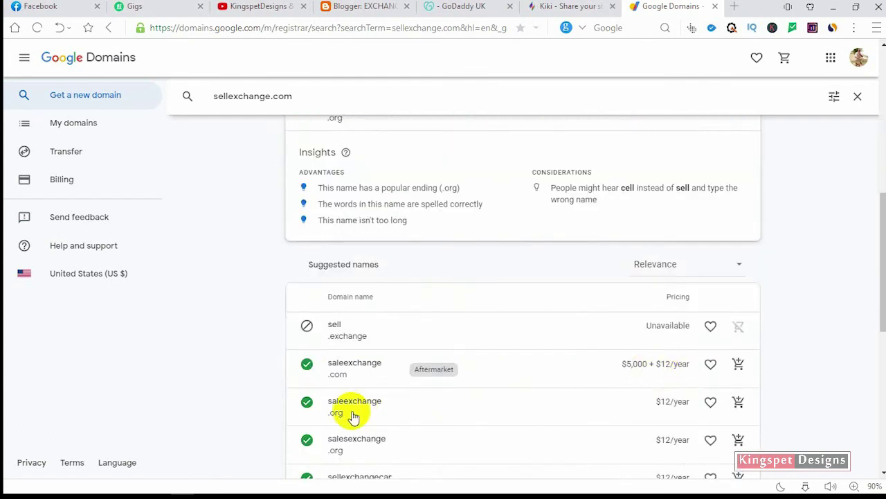
{"action": "scroll", "coordinate": [641, 253], "scroll_direction": "up", "scroll_amount": 2}
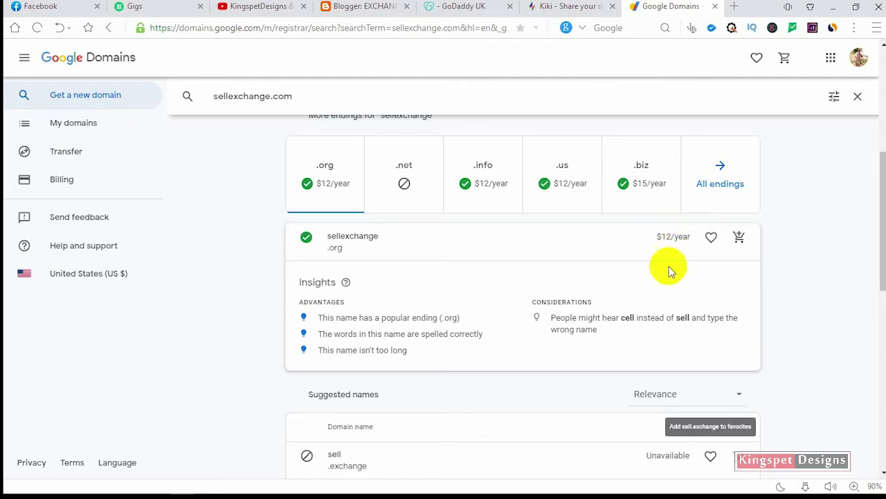
{"action": "scroll", "coordinate": [618, 257], "scroll_direction": "up", "scroll_amount": 5}
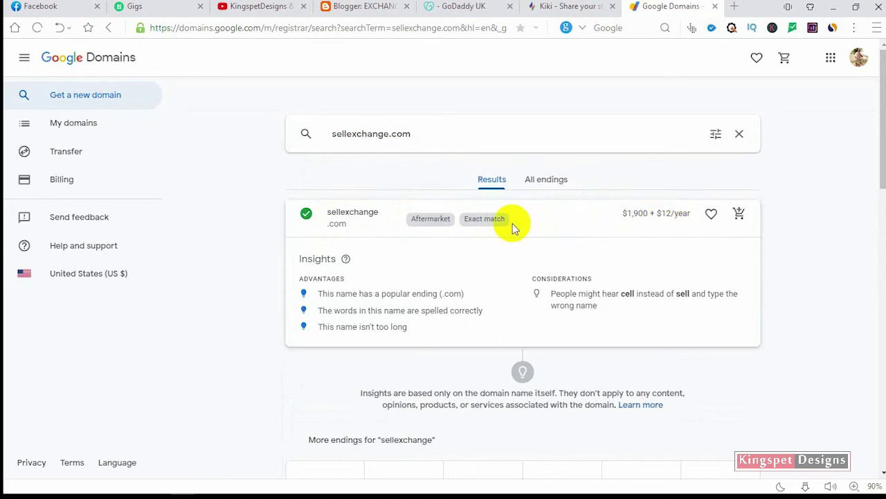
Step: Add sellexchange.org to the cart and proceed to checkout, reviewing the contact, purchase and payment details
{"action": "scroll", "coordinate": [512, 223], "scroll_direction": "down", "scroll_amount": 5}
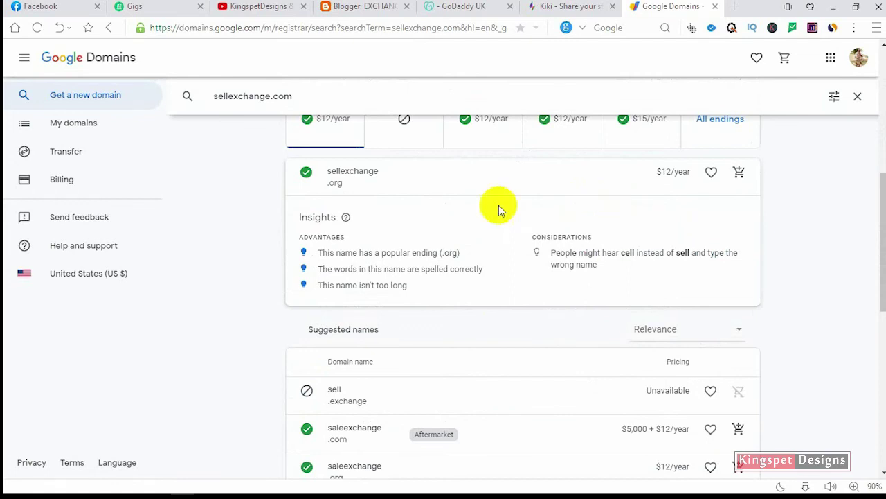
{"action": "left_click", "coordinate": [741, 179]}
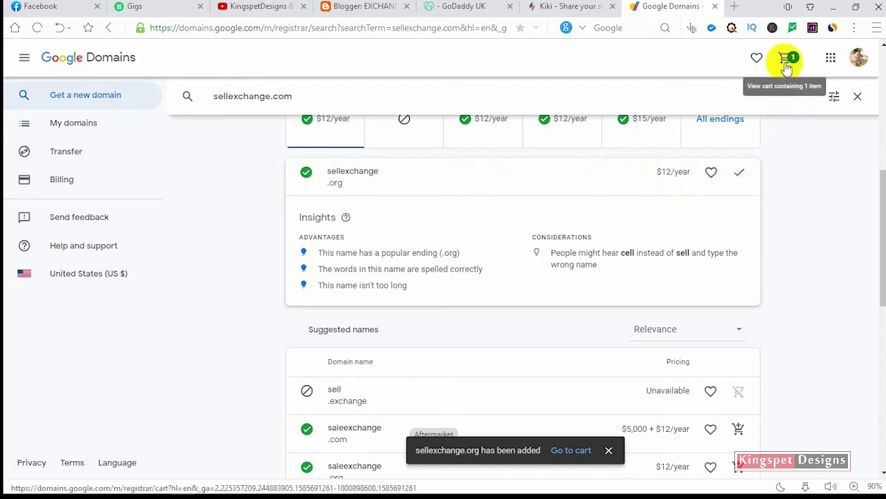
{"action": "left_click", "coordinate": [573, 450]}
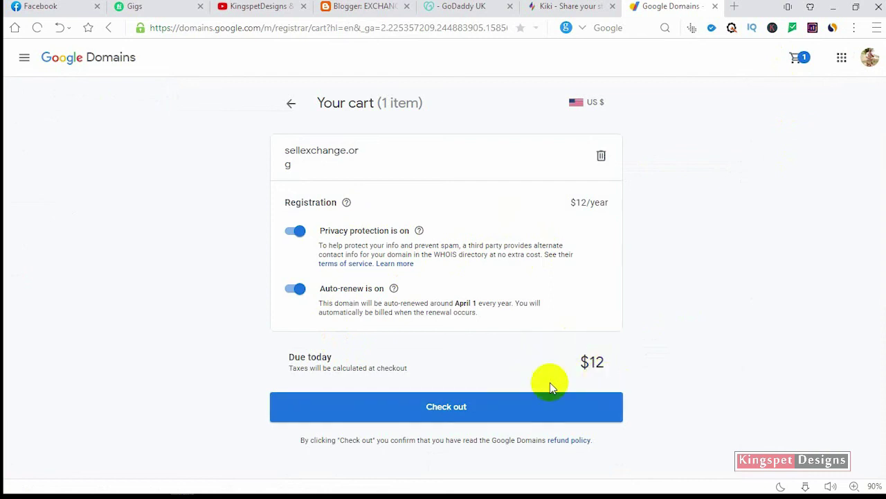
{"action": "left_click", "coordinate": [425, 405]}
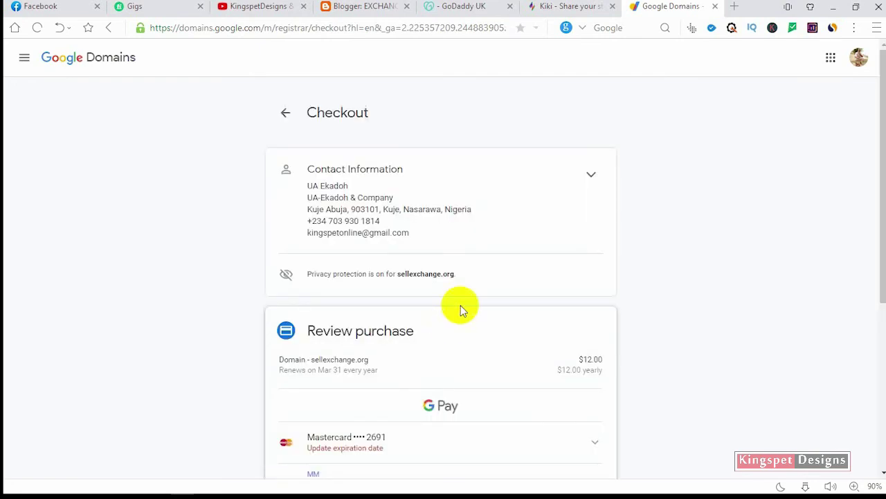
{"action": "scroll", "coordinate": [485, 302], "scroll_direction": "down", "scroll_amount": 4}
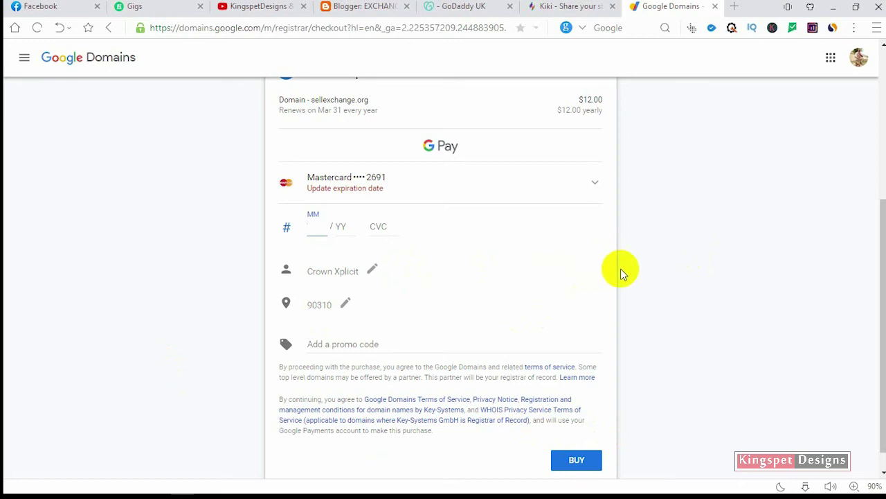
Step: Switch to Blogger's basic settings and set up sellexchange.org as the blog's third-party domain
{"action": "left_click", "coordinate": [361, 9]}
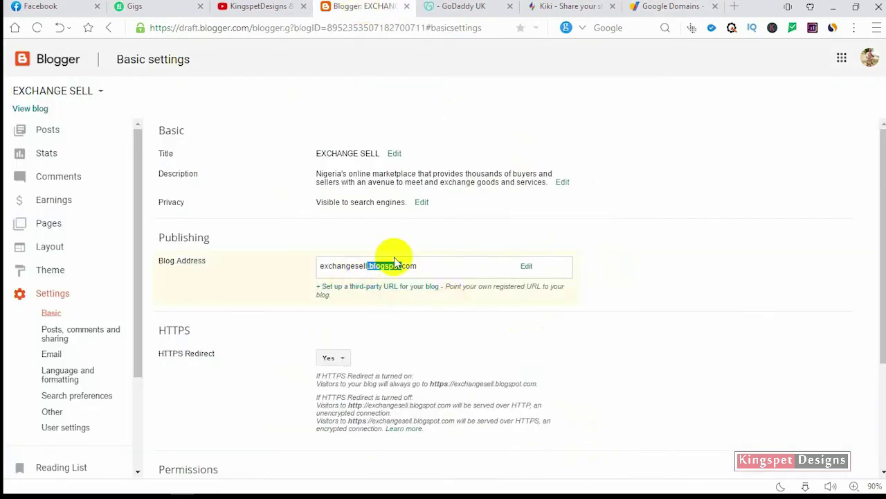
{"action": "left_click", "coordinate": [332, 294]}
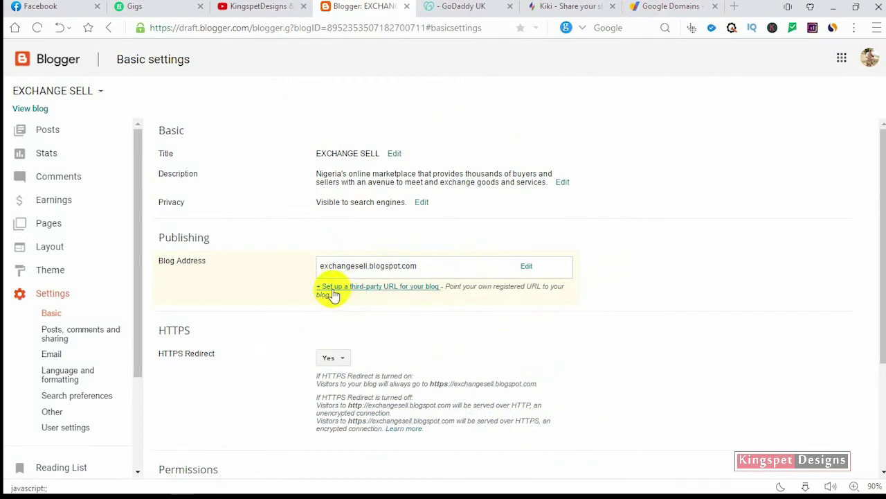
{"action": "left_click", "coordinate": [393, 291]}
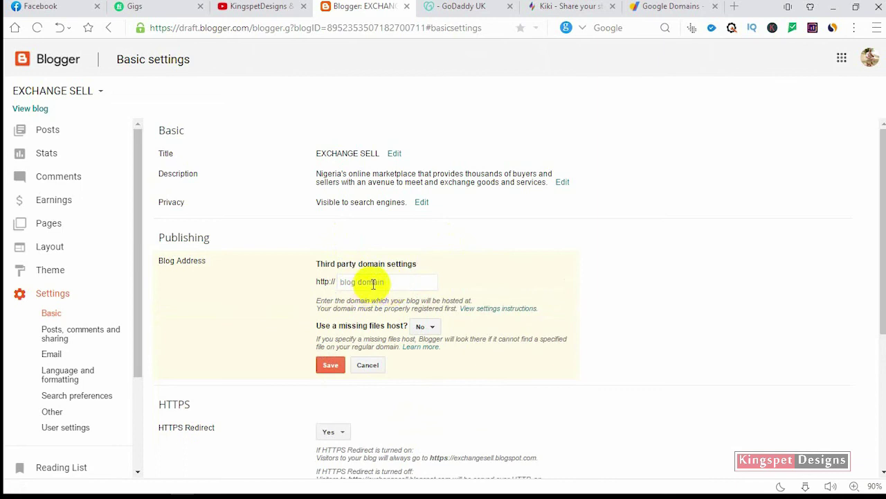
{"action": "left_click", "coordinate": [373, 283]}
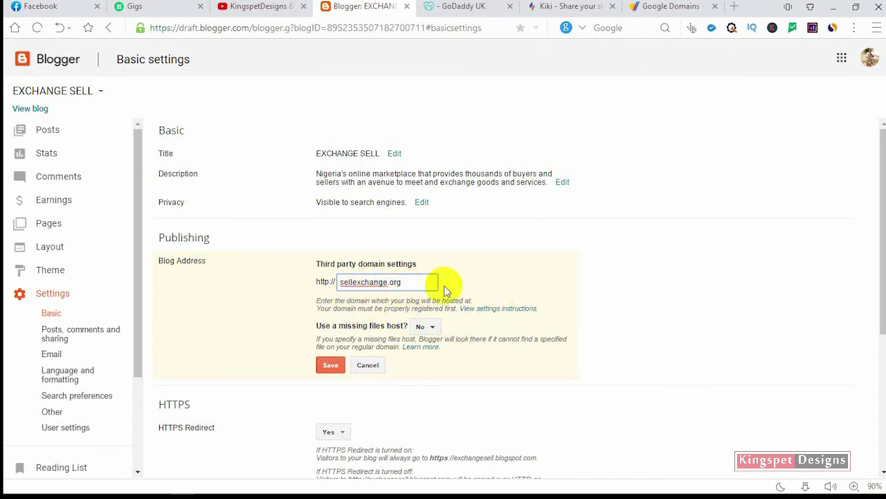
{"action": "left_click", "coordinate": [338, 365]}
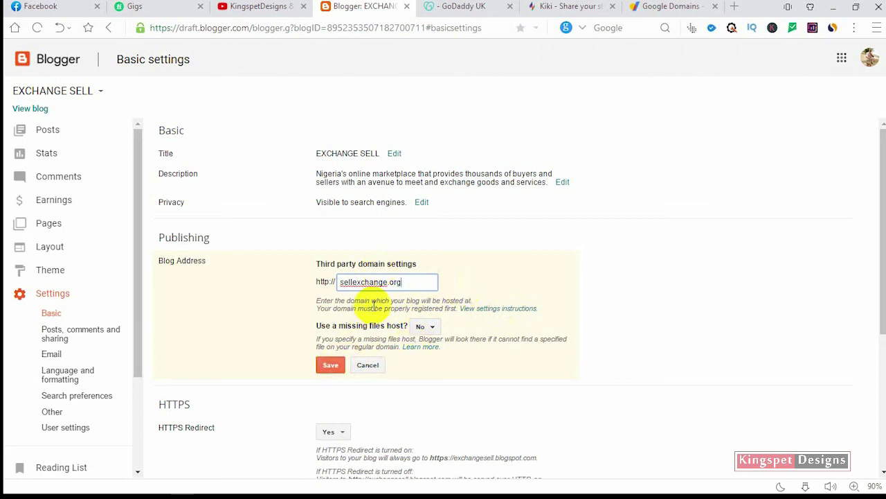
Step: Recheck the checkout page in Google Domains and save the third-party domain settings back in Blogger
{"action": "left_click", "coordinate": [651, 6]}
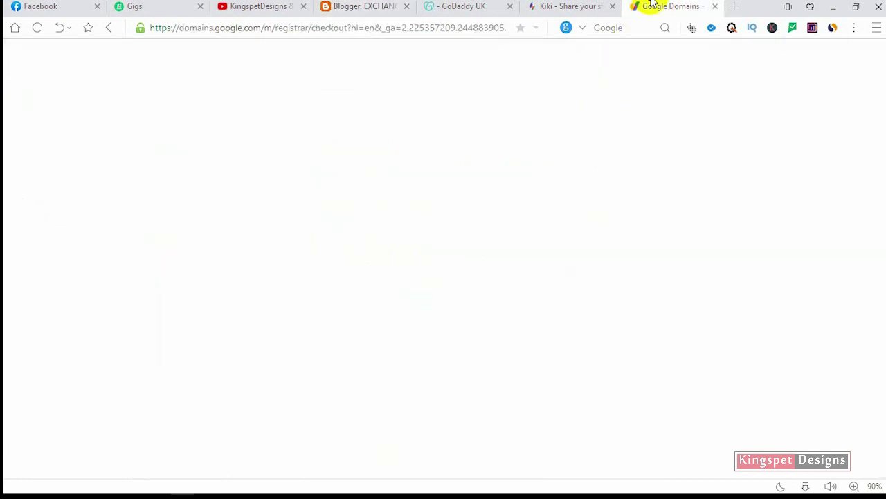
{"action": "left_click", "coordinate": [347, 7]}
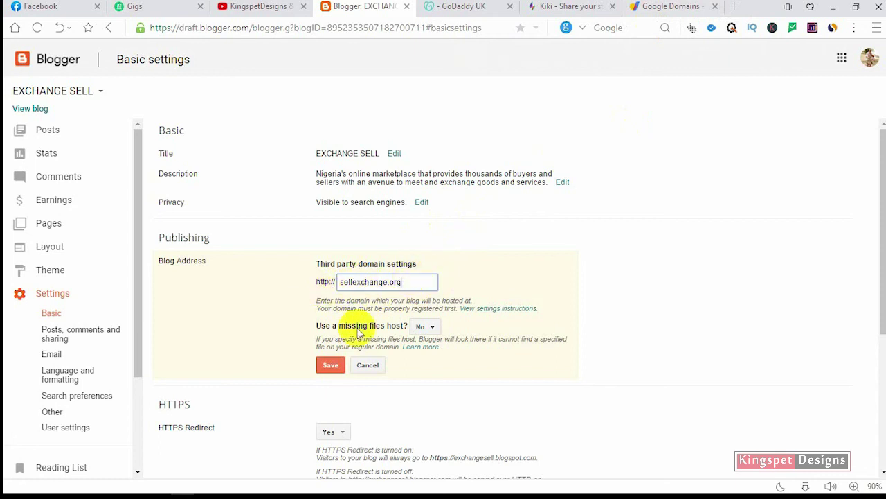
{"action": "left_click", "coordinate": [343, 369]}
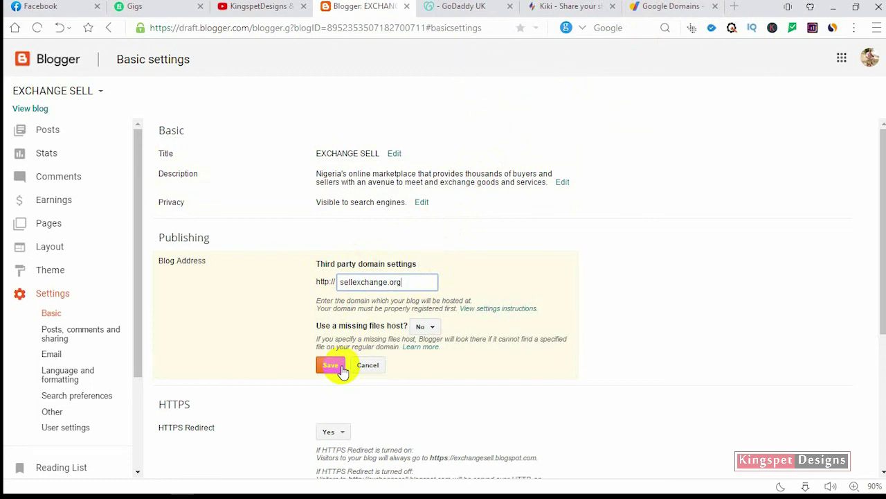